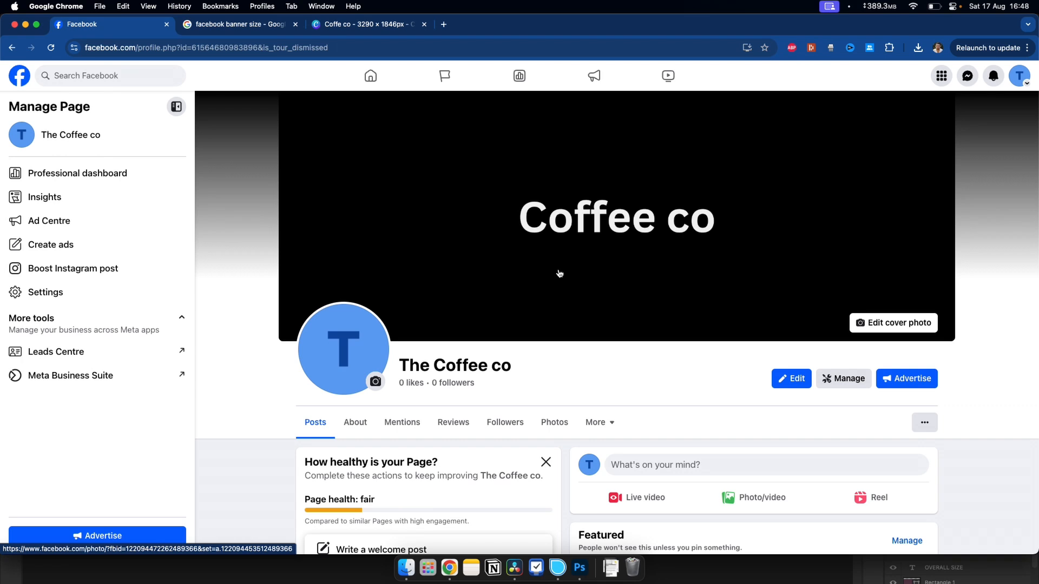
Step: Remove the current cover photo from The Coffee co page
{"action": "left_click", "coordinate": [890, 324]}
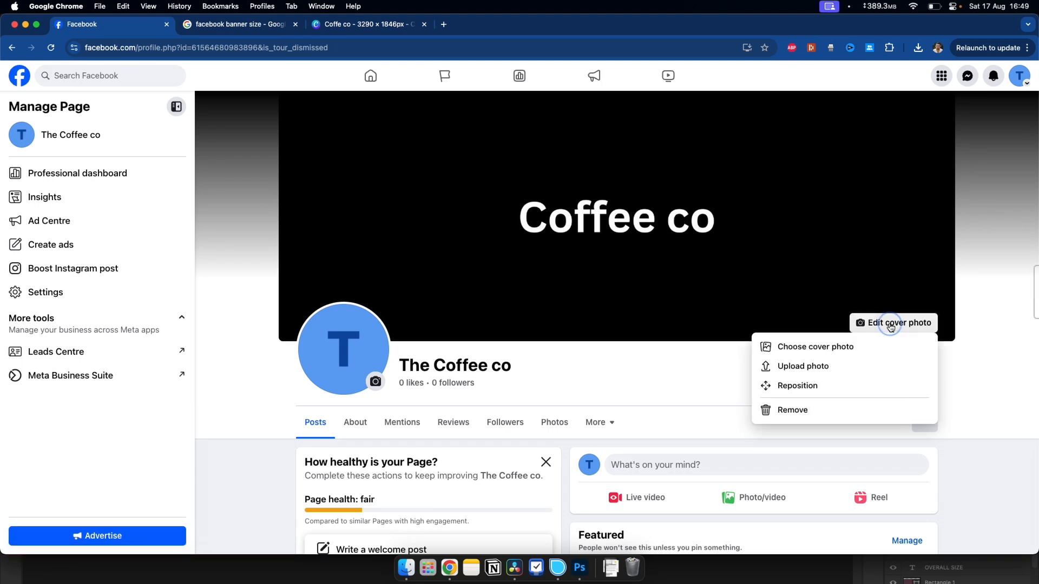
{"action": "left_click", "coordinate": [810, 410]}
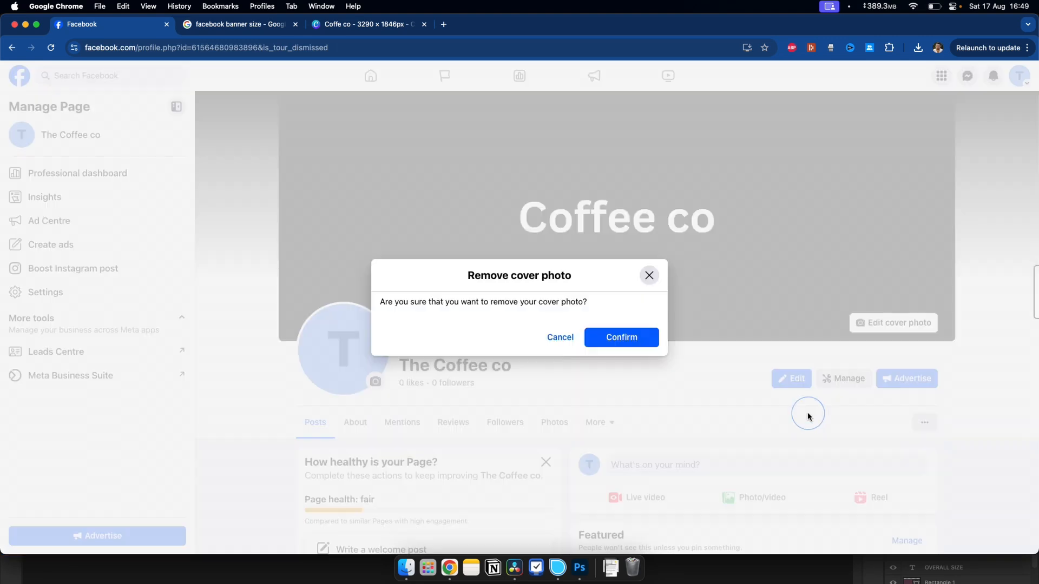
{"action": "left_click", "coordinate": [622, 339]}
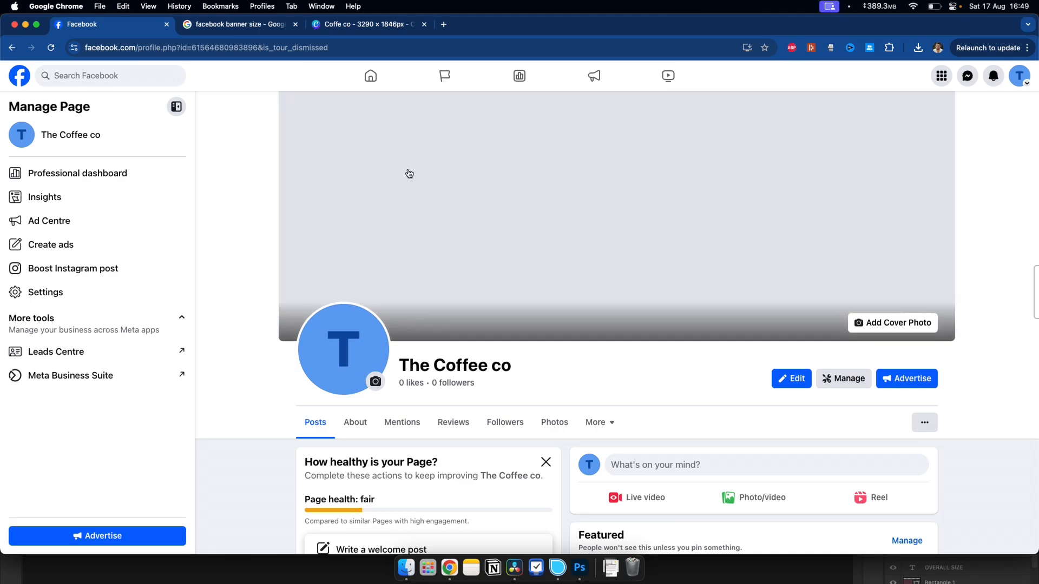
Step: Check the recommended Facebook banner dimensions in the Google web and image results
{"action": "left_click", "coordinate": [268, 24]}
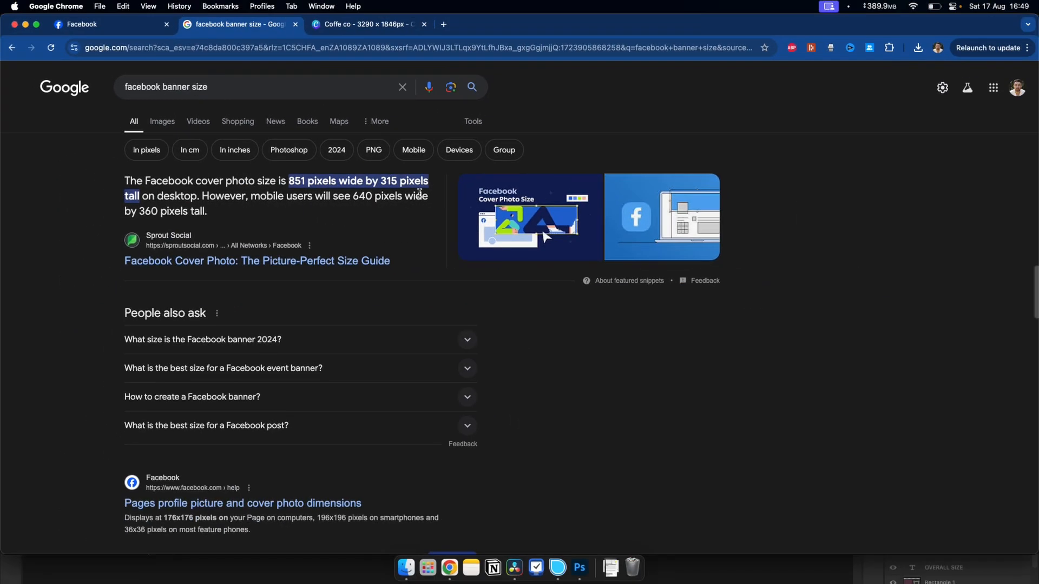
{"action": "left_click", "coordinate": [161, 121]}
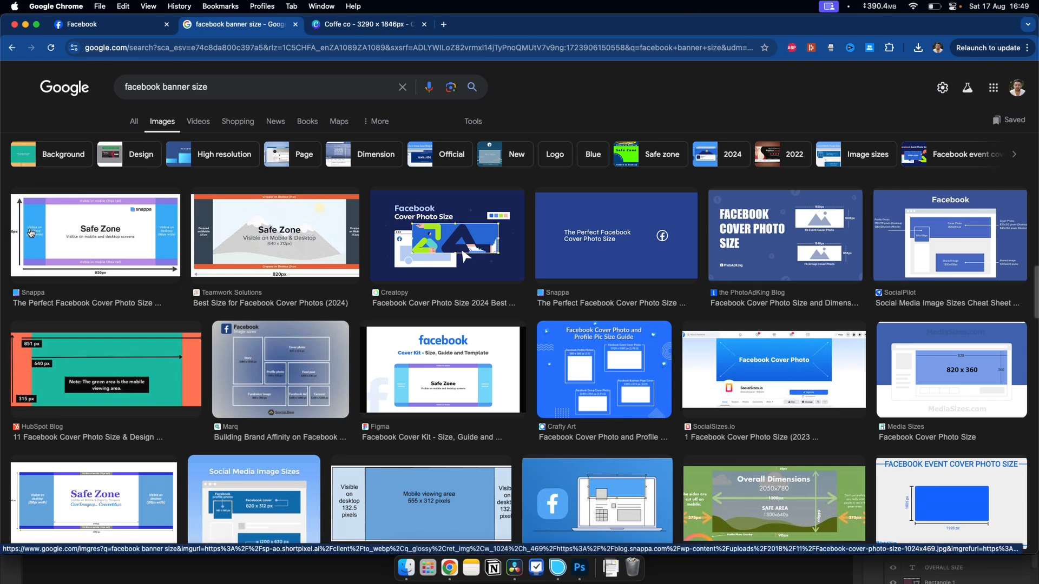
{"action": "left_click", "coordinate": [134, 123]}
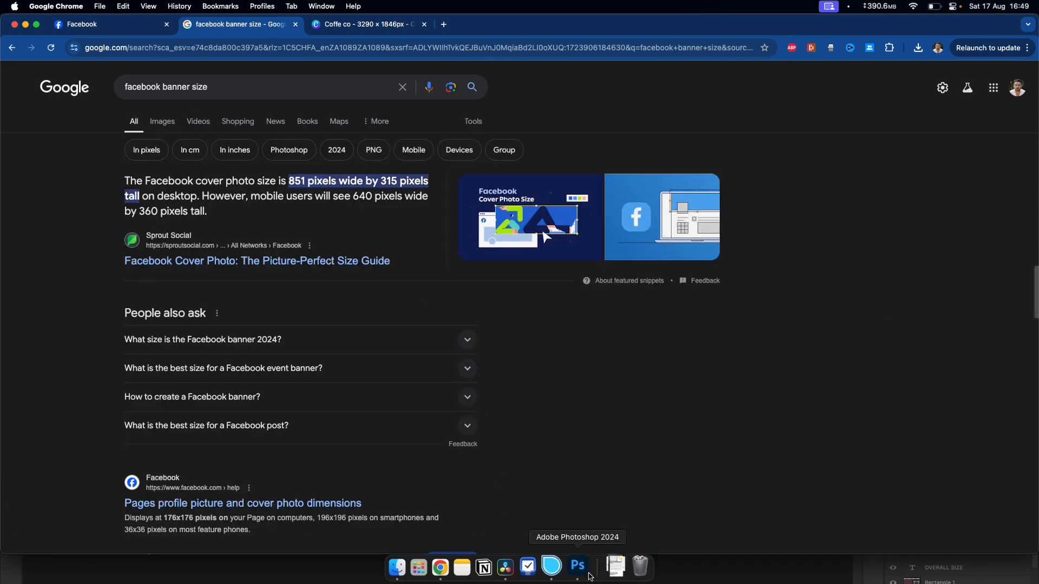
Step: Switch to Photoshop and examine the overall, desktop and mobile cover dimensions in the size template
{"action": "left_click", "coordinate": [580, 567]}
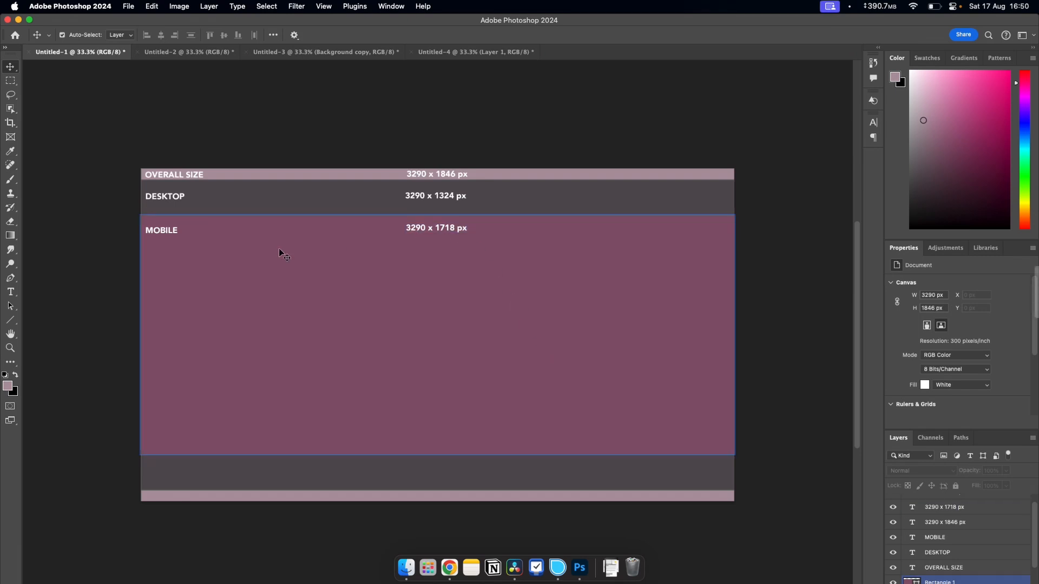
{"action": "left_click", "coordinate": [203, 175]}
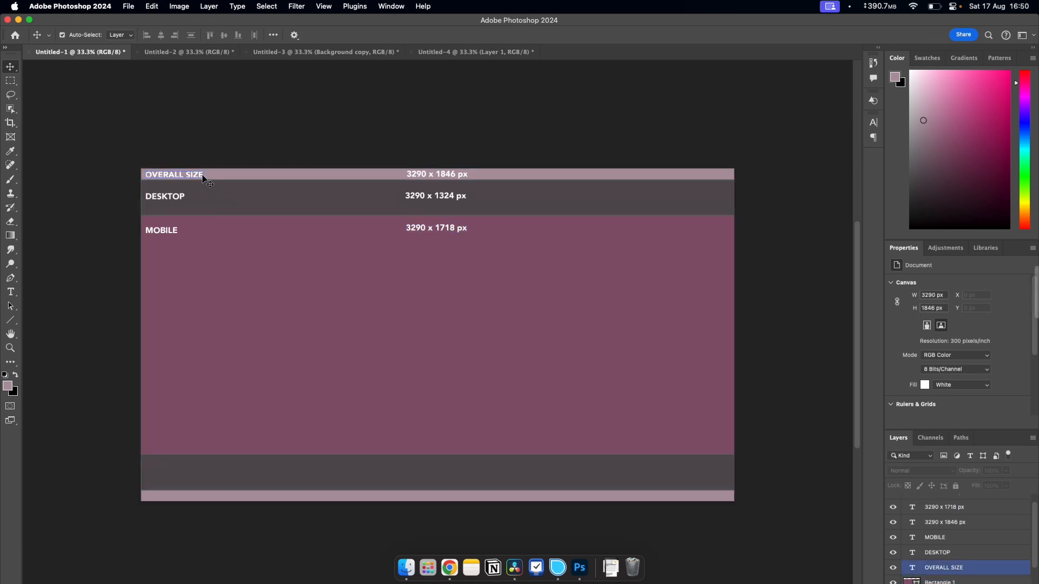
{"action": "left_click", "coordinate": [209, 179]}
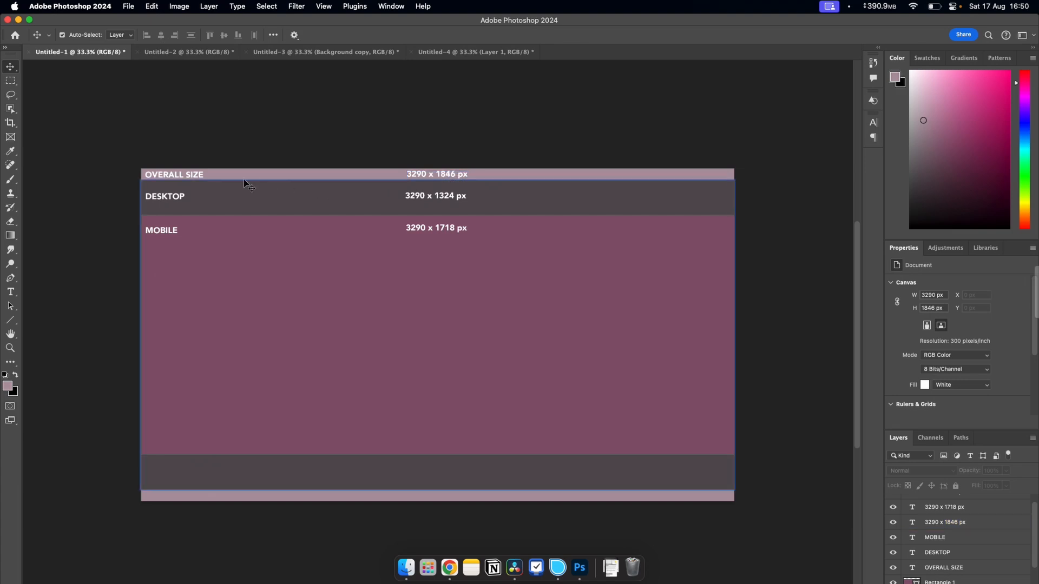
{"action": "left_click", "coordinate": [156, 224]}
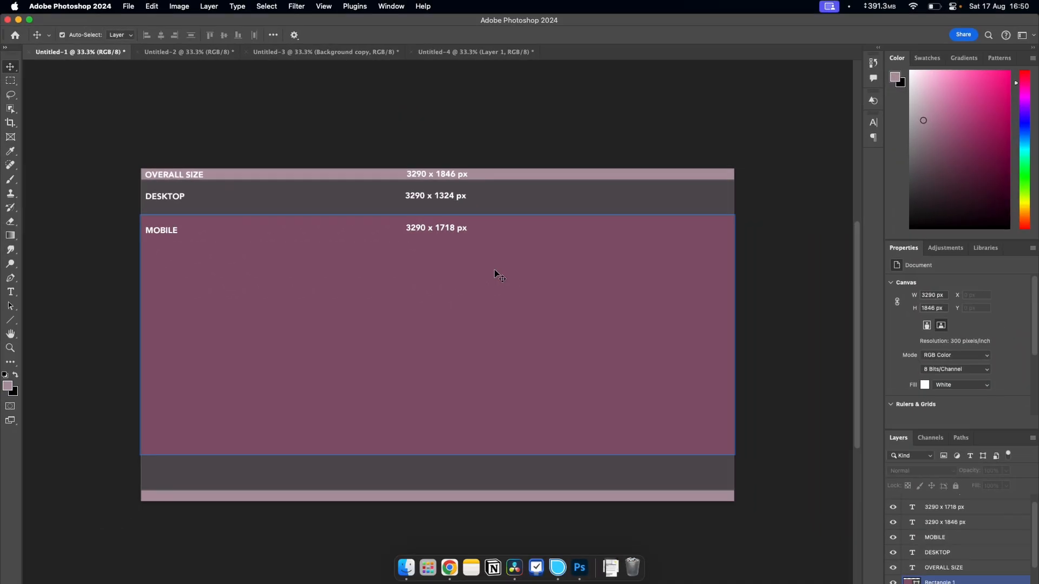
{"action": "left_click", "coordinate": [411, 229]}
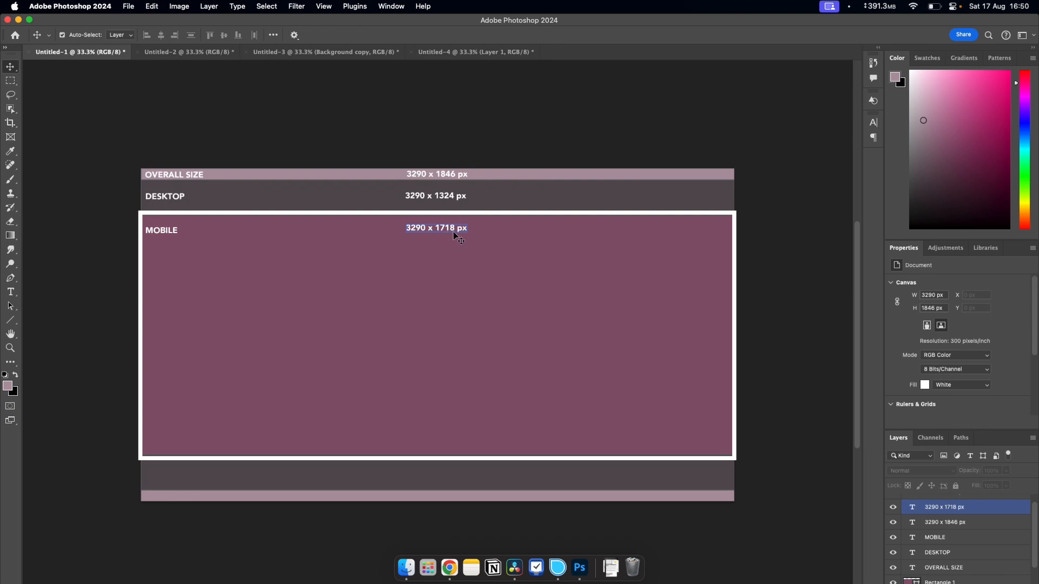
{"action": "left_click", "coordinate": [433, 246]}
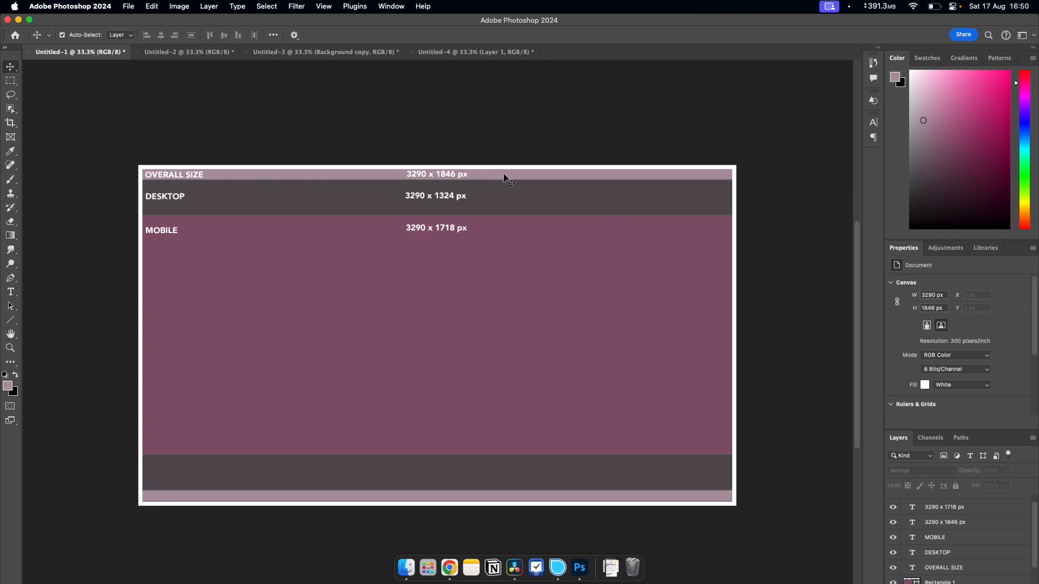
{"action": "left_click", "coordinate": [414, 176]}
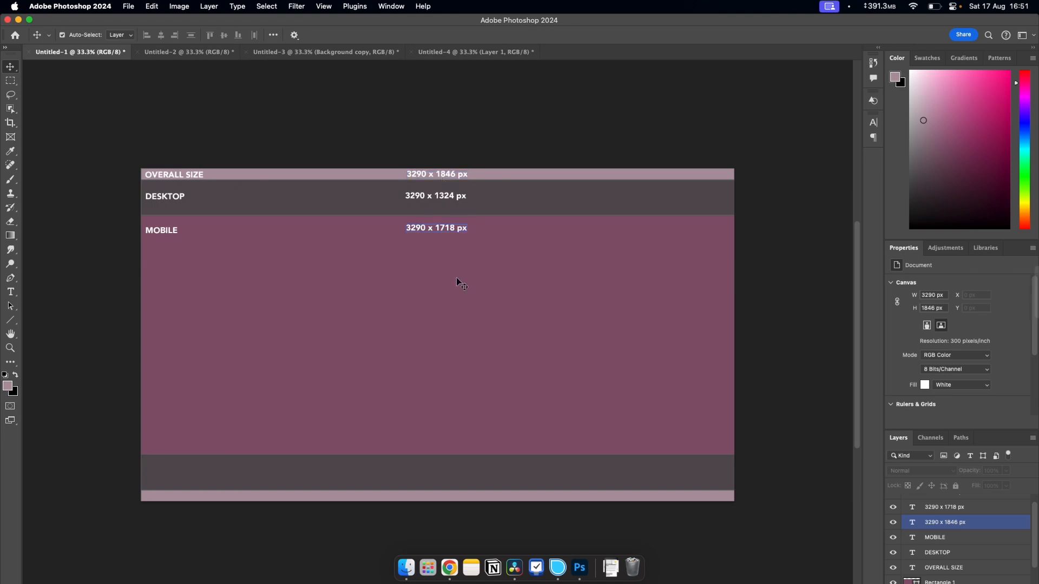
Step: Switch to Canva in Chrome and create a new custom-size design of 3290 × 1846 px
{"action": "left_click", "coordinate": [450, 568]}
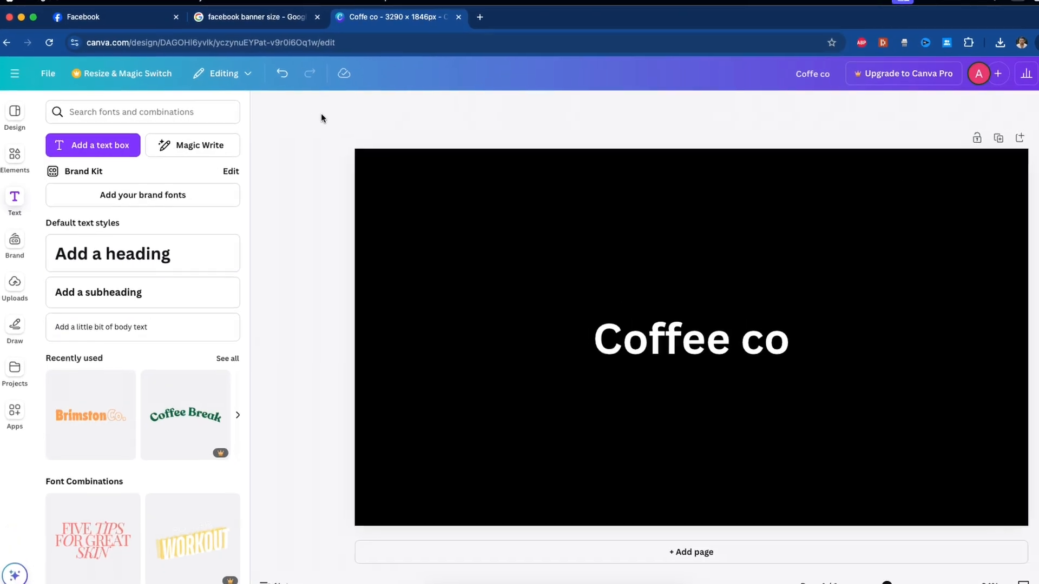
{"action": "left_click", "coordinate": [53, 79]}
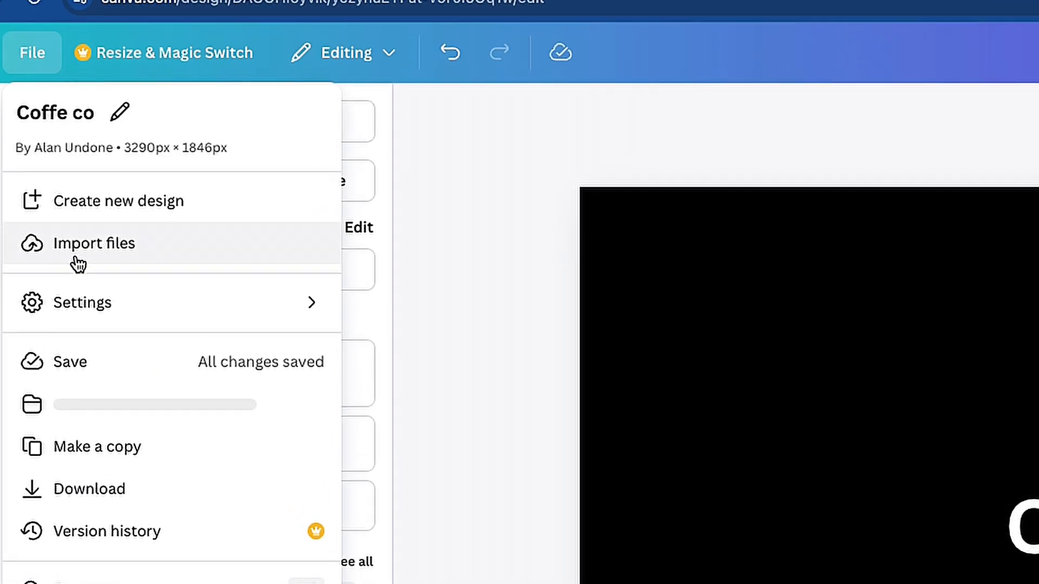
{"action": "left_click", "coordinate": [102, 201]}
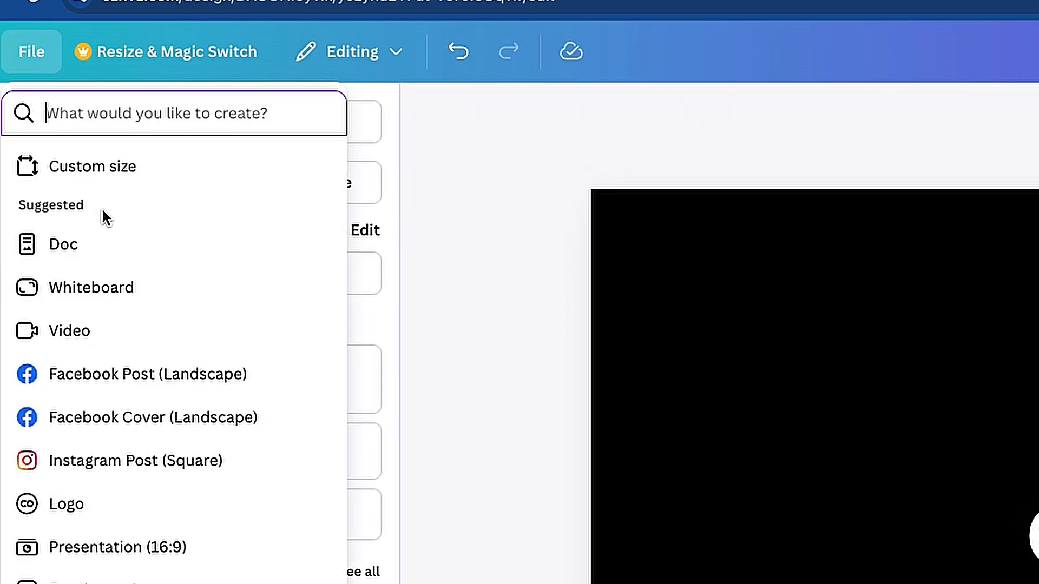
{"action": "left_click", "coordinate": [126, 171]}
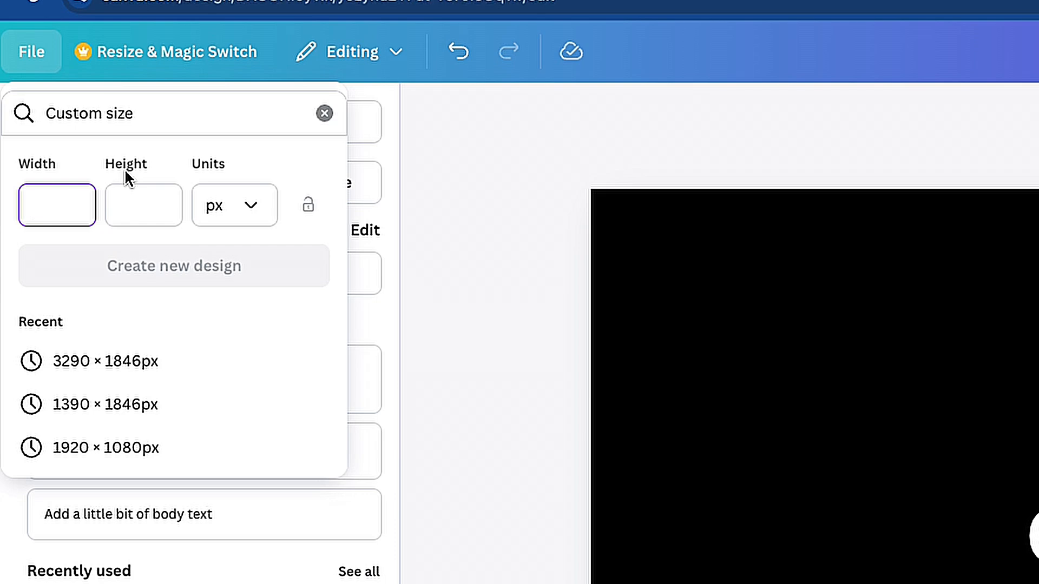
{"action": "type", "text": "3290"}
{"action": "left_click", "coordinate": [143, 214]}
{"action": "type", "text": "1846"}
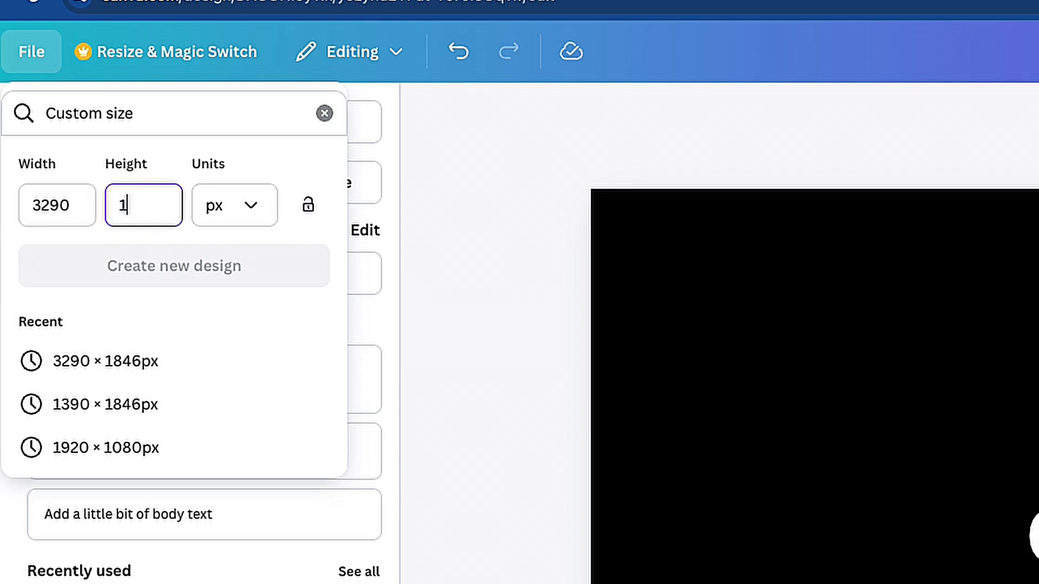
{"action": "left_click", "coordinate": [207, 224]}
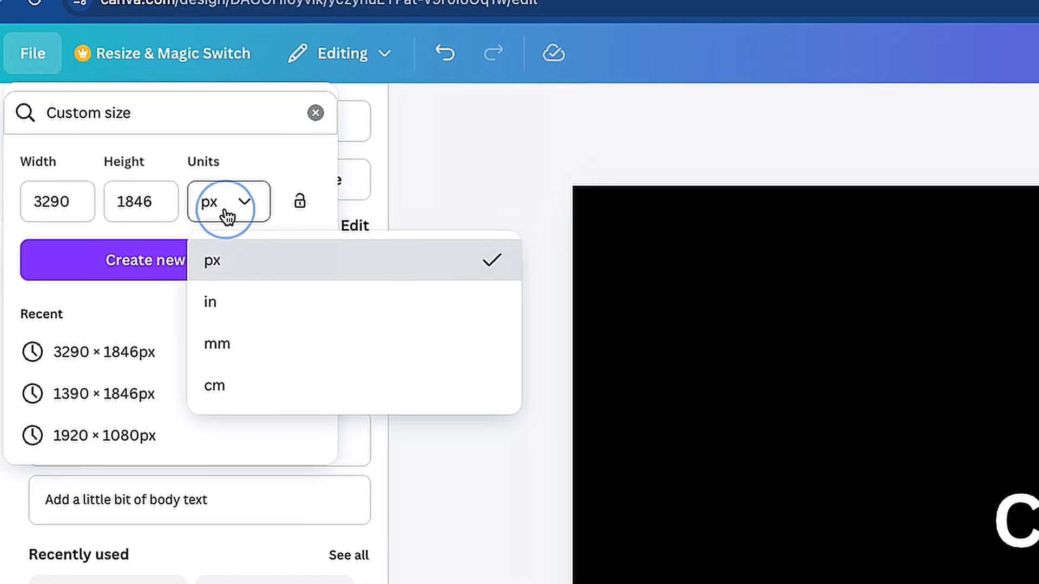
{"action": "left_click", "coordinate": [219, 263]}
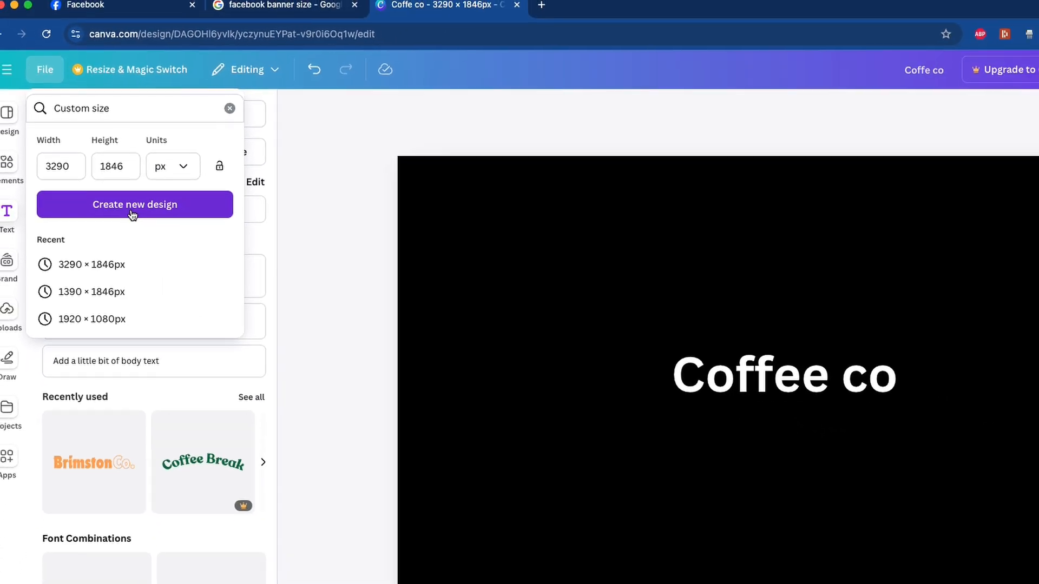
{"action": "left_click", "coordinate": [132, 213]}
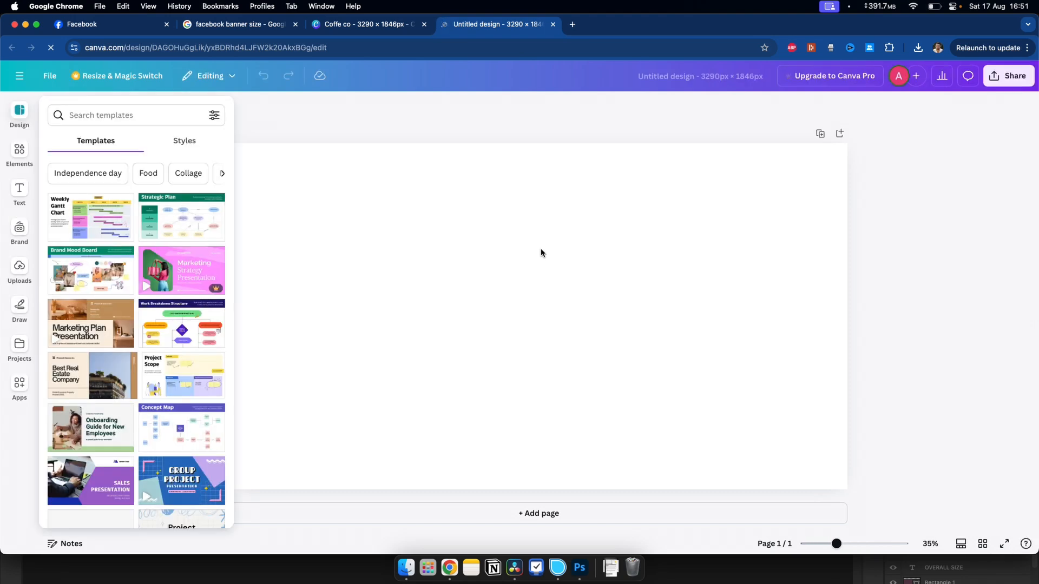
Step: Set the blank page's background colour to solid black
{"action": "left_click", "coordinate": [444, 212]}
{"action": "left_click", "coordinate": [498, 108]}
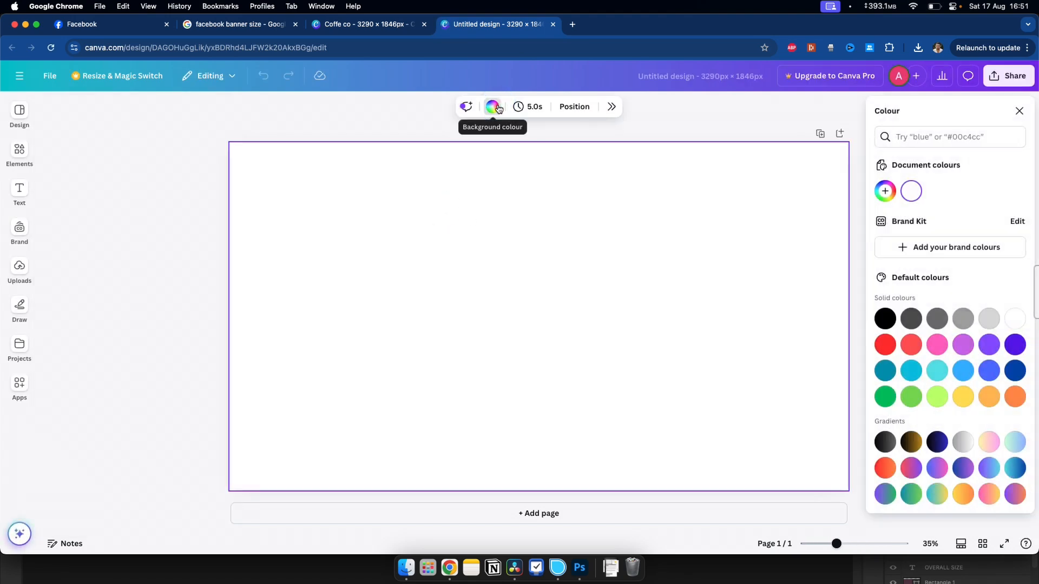
{"action": "left_click", "coordinate": [885, 319]}
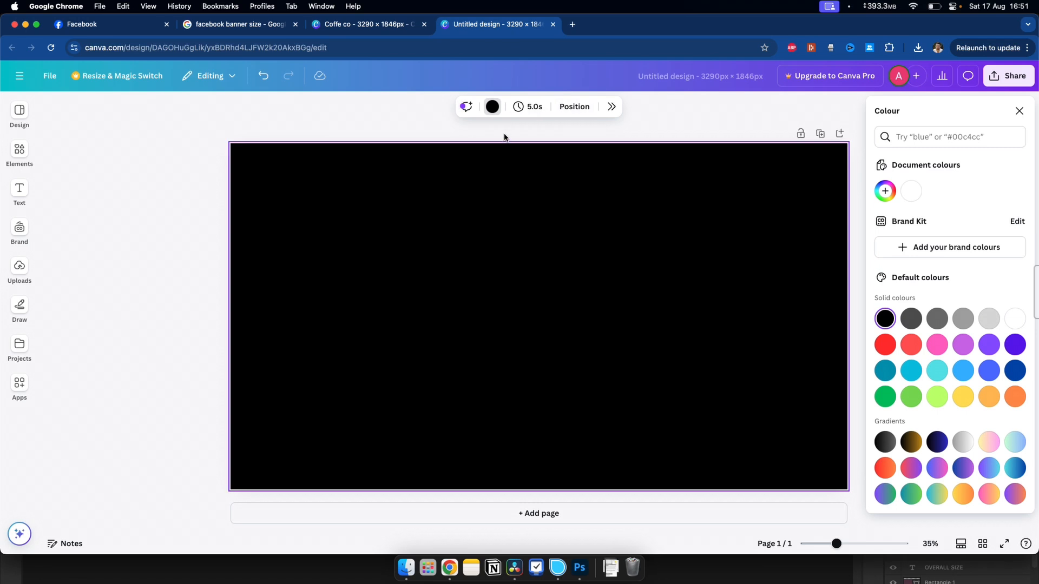
Step: Add a heading reading "Coffee co" to the black page
{"action": "left_click", "coordinate": [9, 196]}
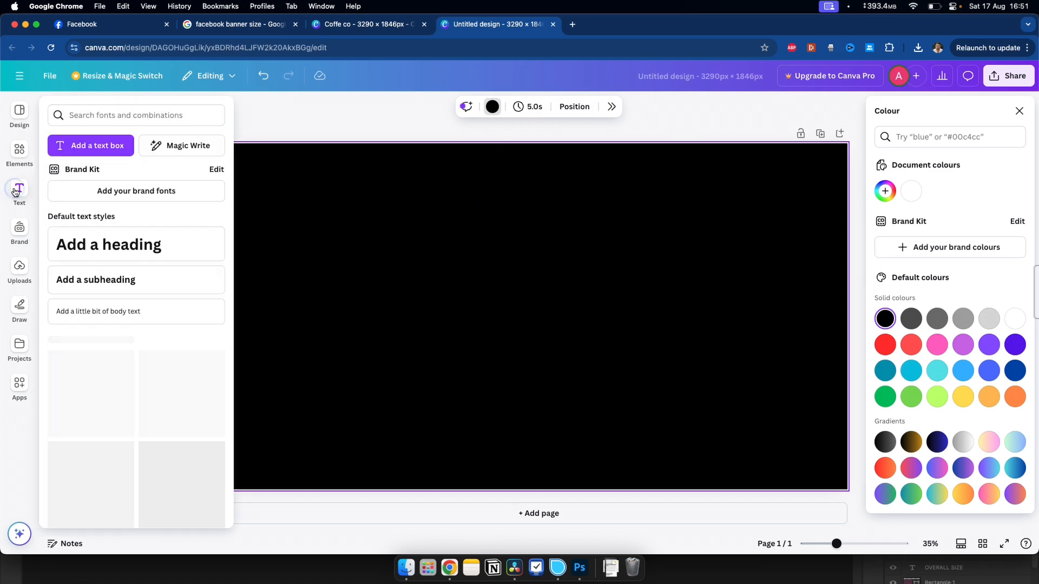
{"action": "left_click", "coordinate": [104, 236]}
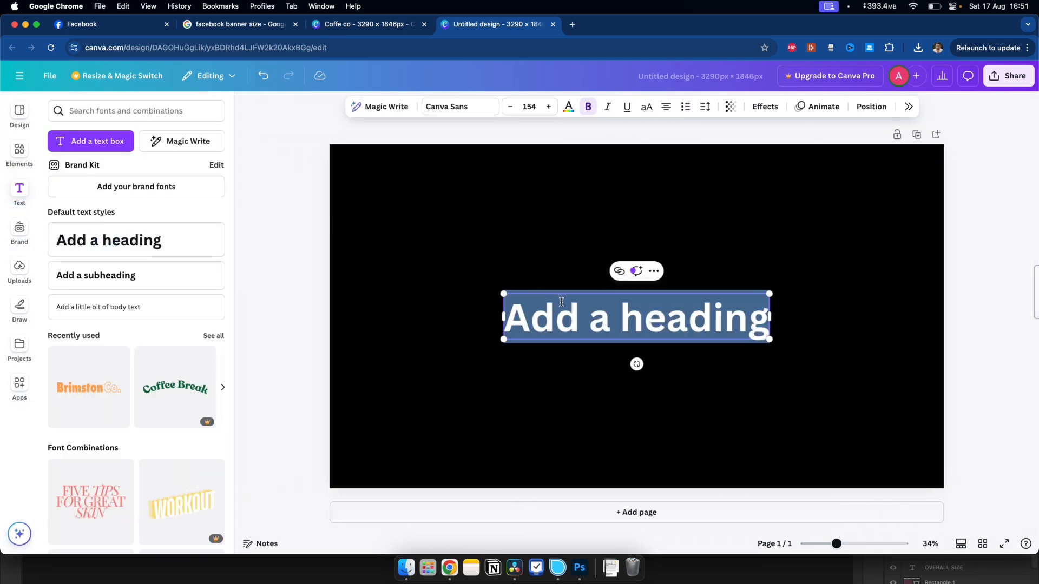
{"action": "type", "text": "Coffee"}
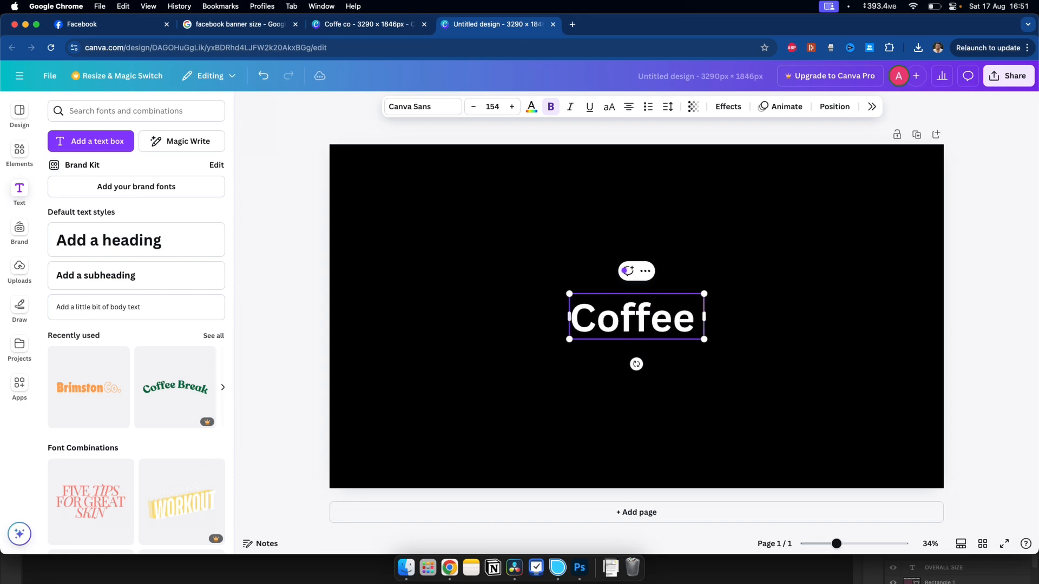
{"action": "type", "text": " co"}
{"action": "left_click", "coordinate": [816, 212]}
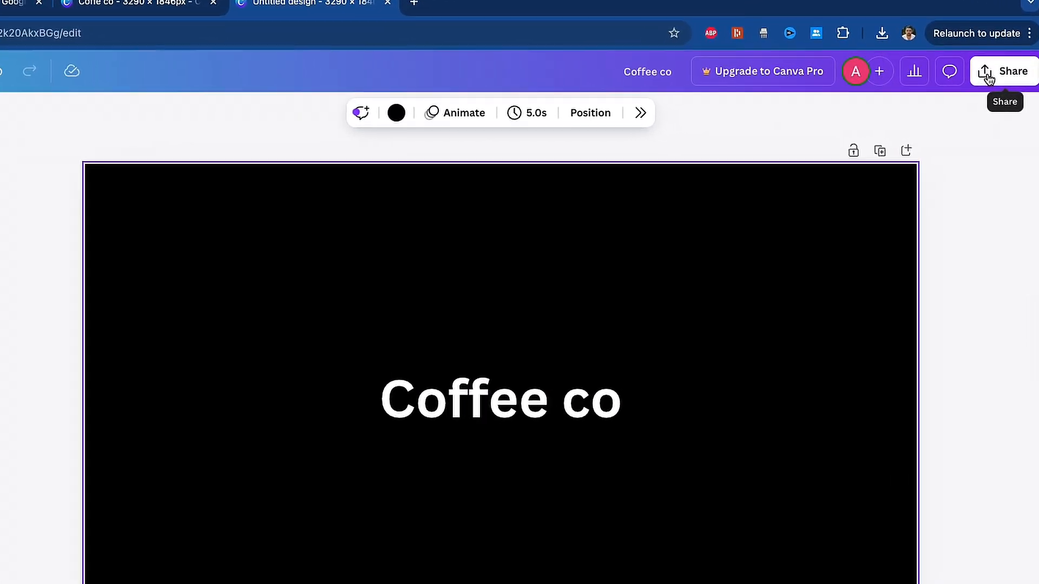
Step: Download the banner design as a PNG file at its original size
{"action": "left_click", "coordinate": [998, 86]}
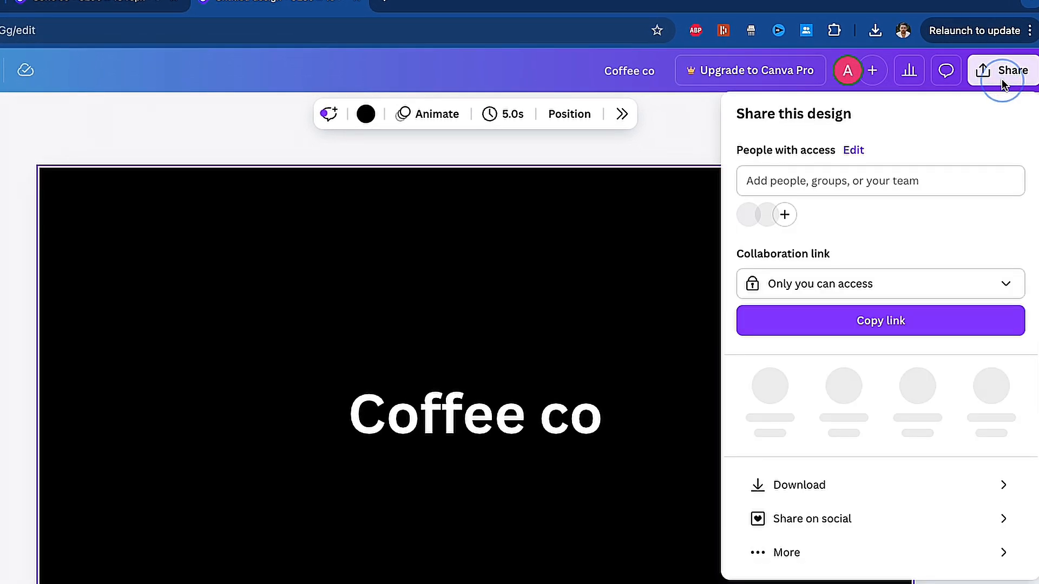
{"action": "left_click", "coordinate": [870, 483]}
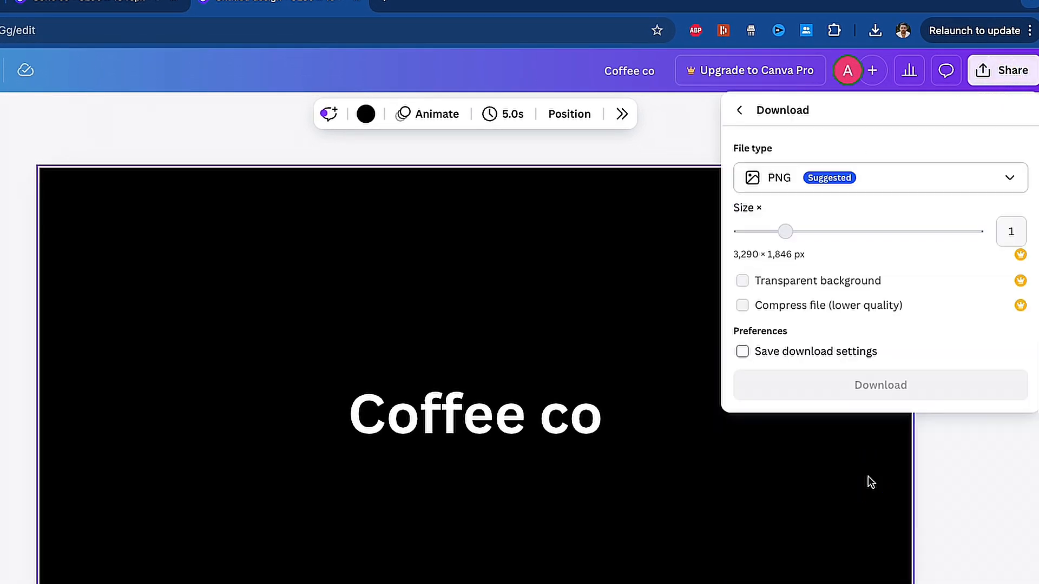
{"action": "left_click", "coordinate": [861, 187]}
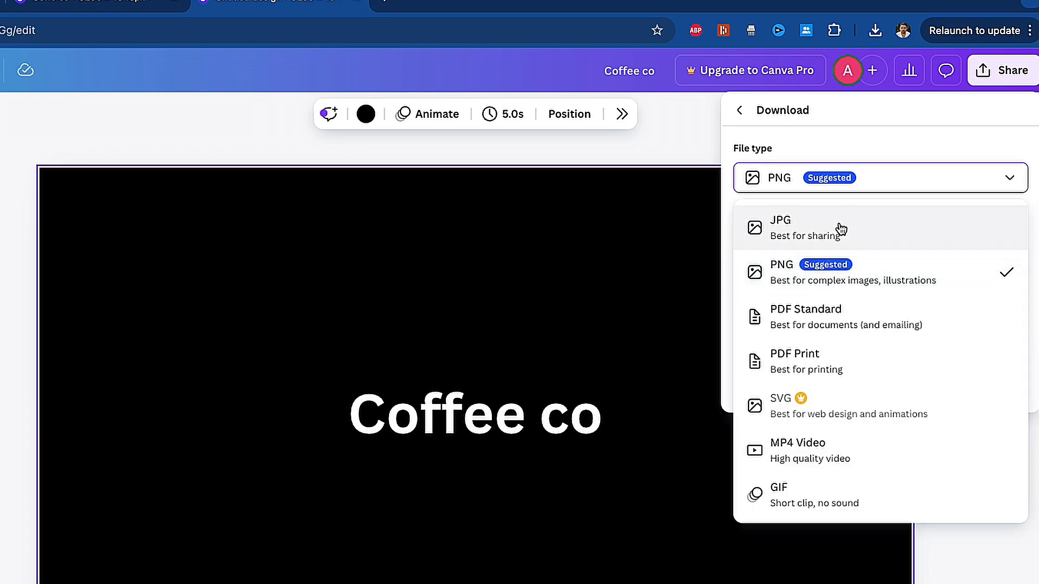
{"action": "left_click", "coordinate": [828, 277]}
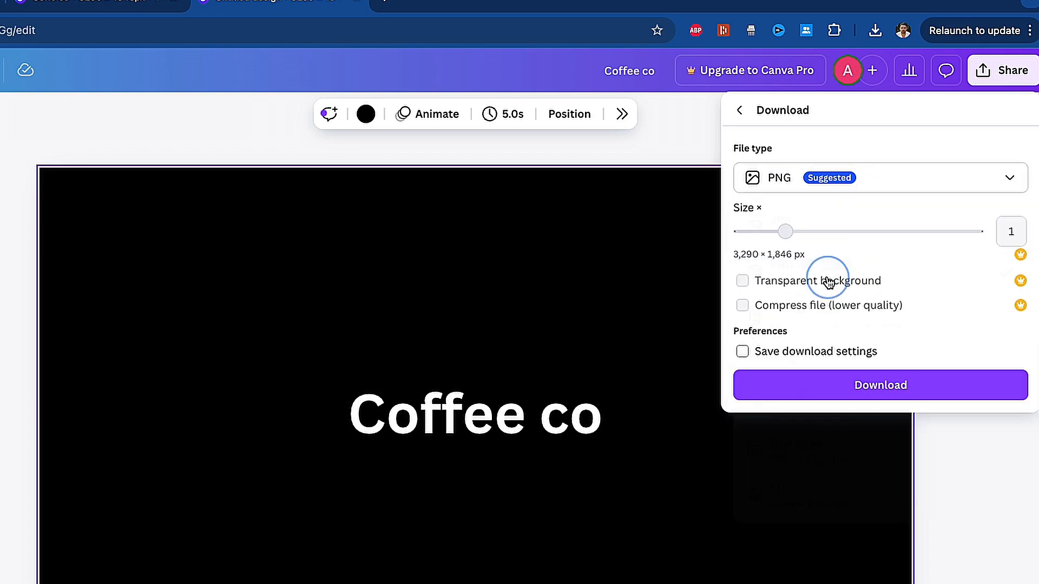
{"action": "left_click", "coordinate": [887, 392]}
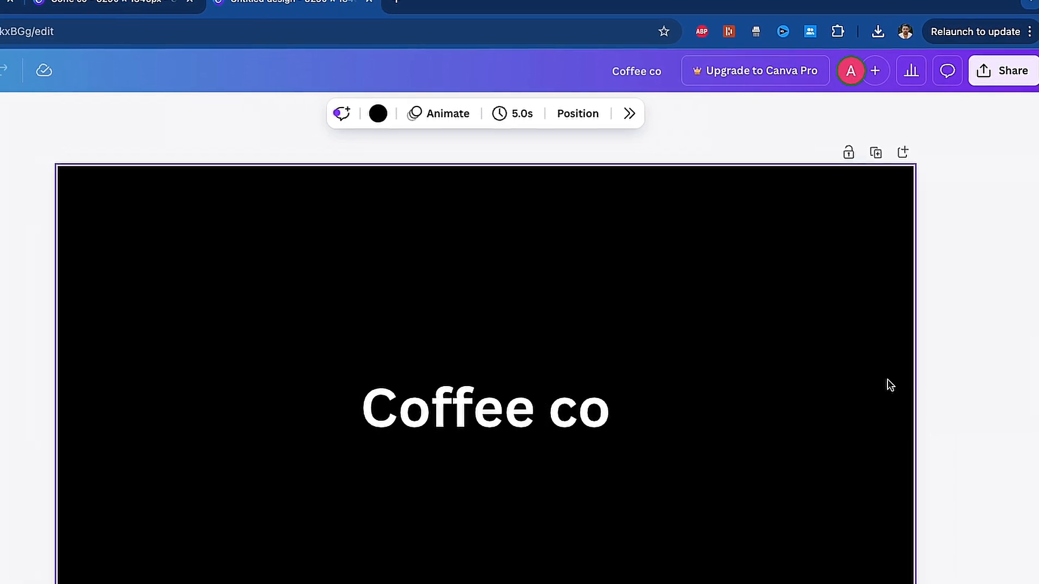
Step: Upload Coffee co.png from Downloads as the Facebook page's cover photo and save the changes
{"action": "left_click", "coordinate": [110, 27]}
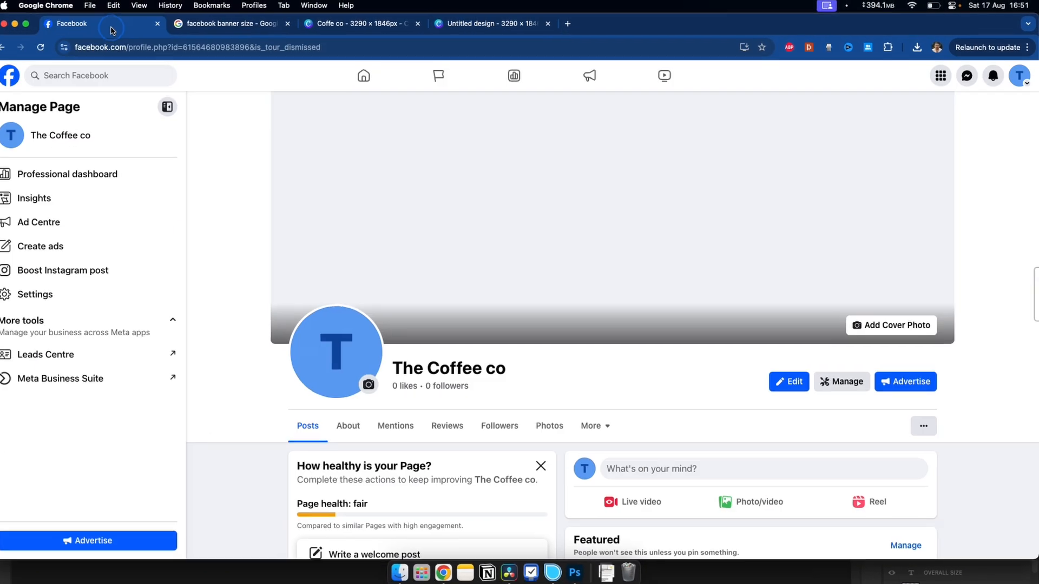
{"action": "left_click", "coordinate": [897, 325]}
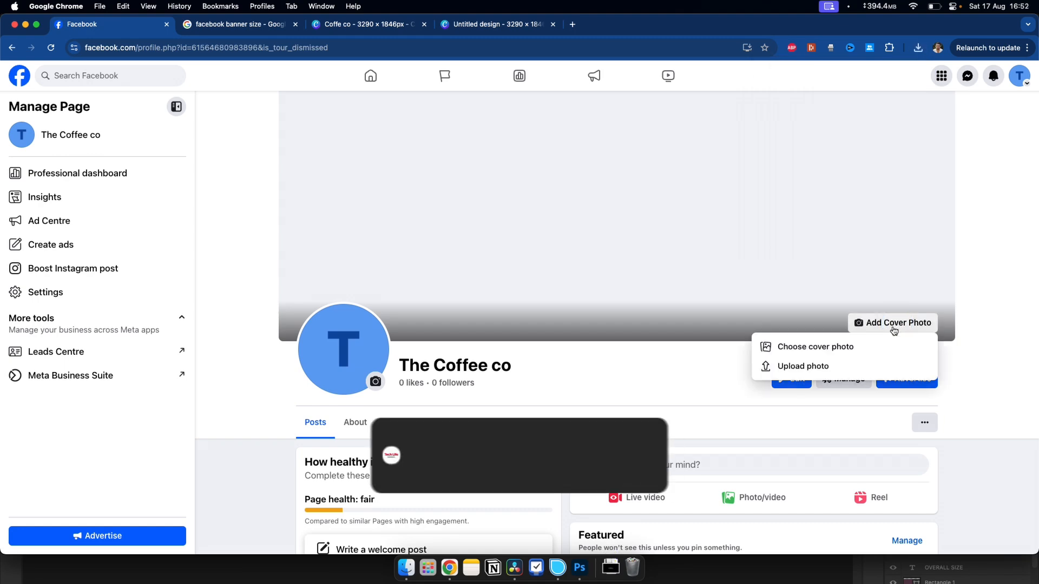
{"action": "left_click", "coordinate": [803, 366]}
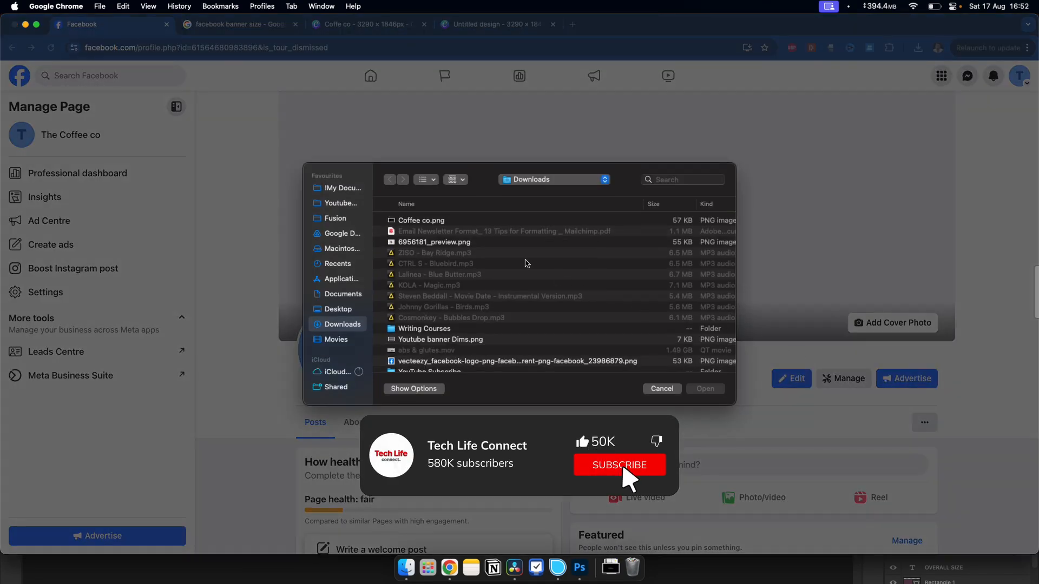
{"action": "double_click", "coordinate": [425, 219]}
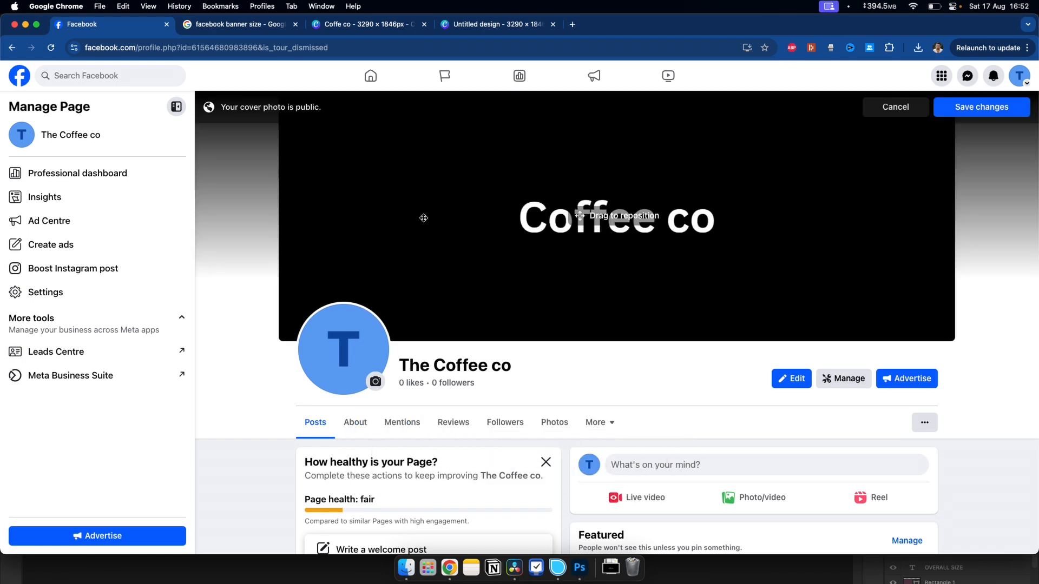
{"action": "left_click", "coordinate": [1007, 115]}
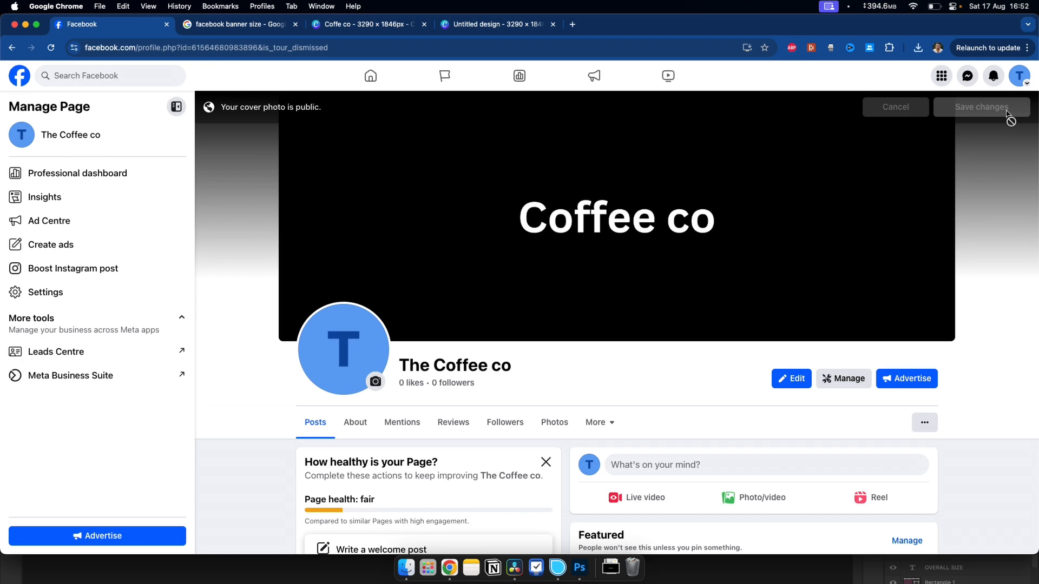